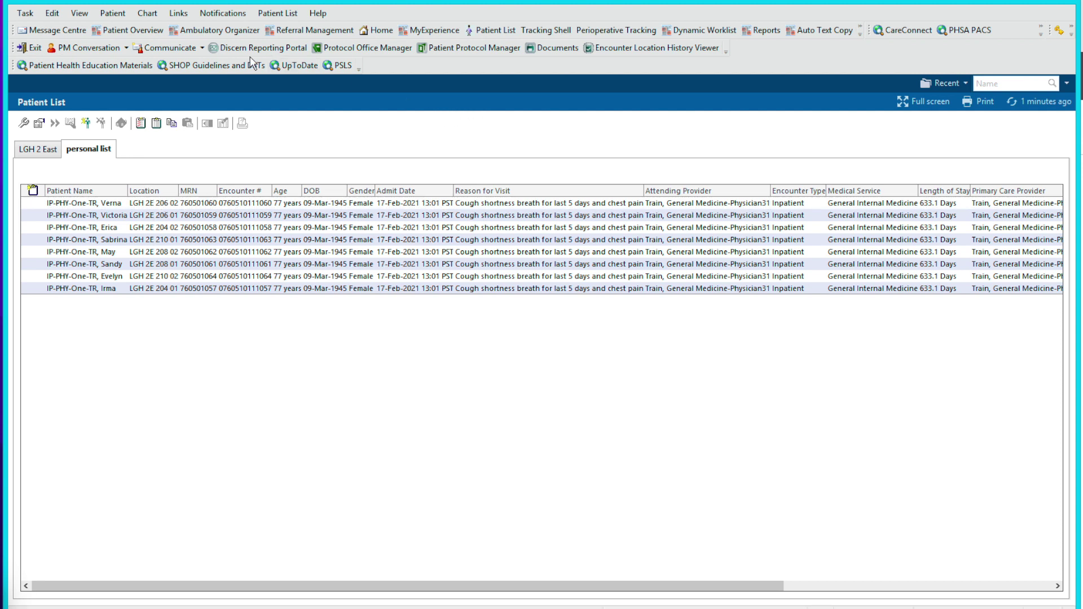
Switch to Patient Overview and load the eight-patient personal list from the Patient List tab
click(139, 34)
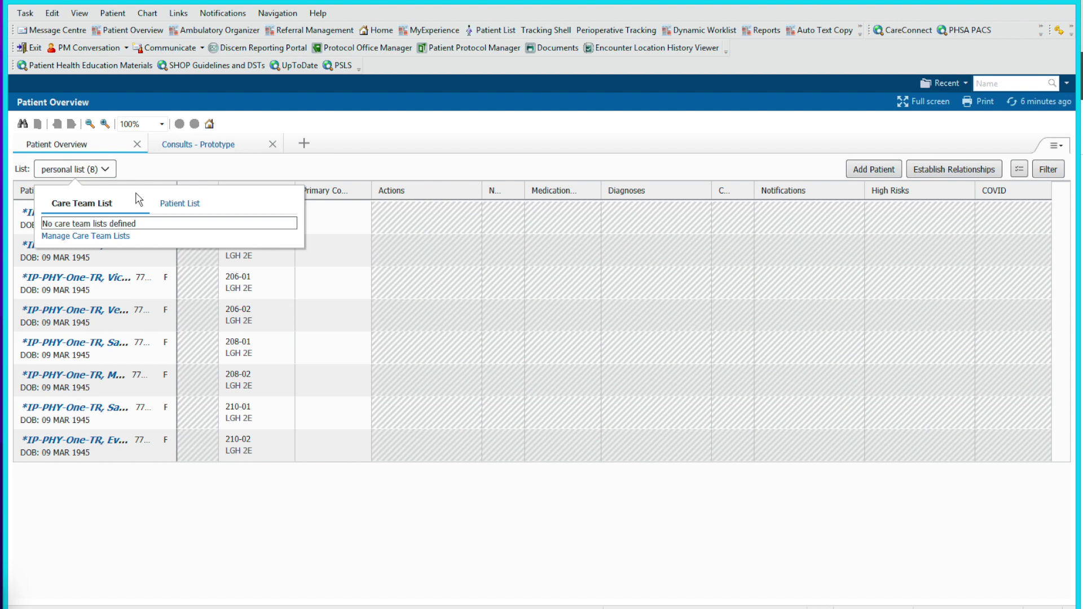
click(175, 206)
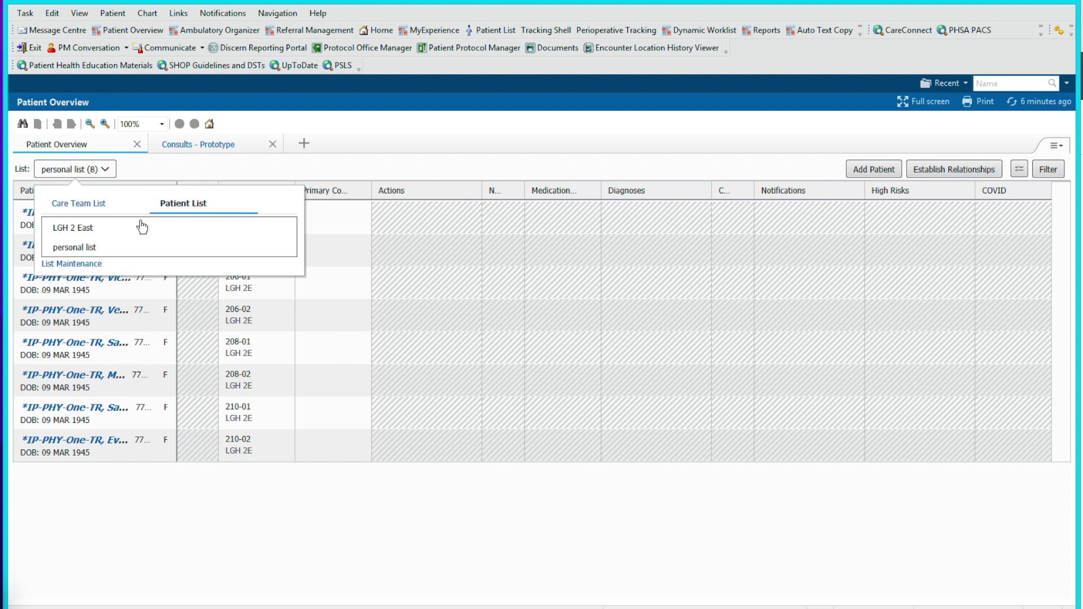
click(99, 249)
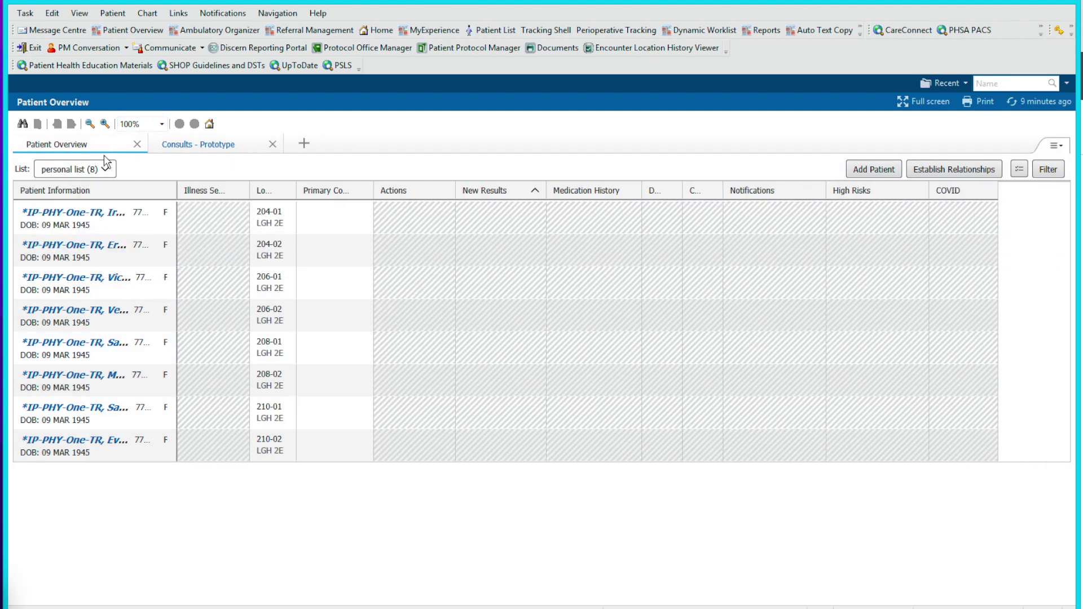
click(1054, 148)
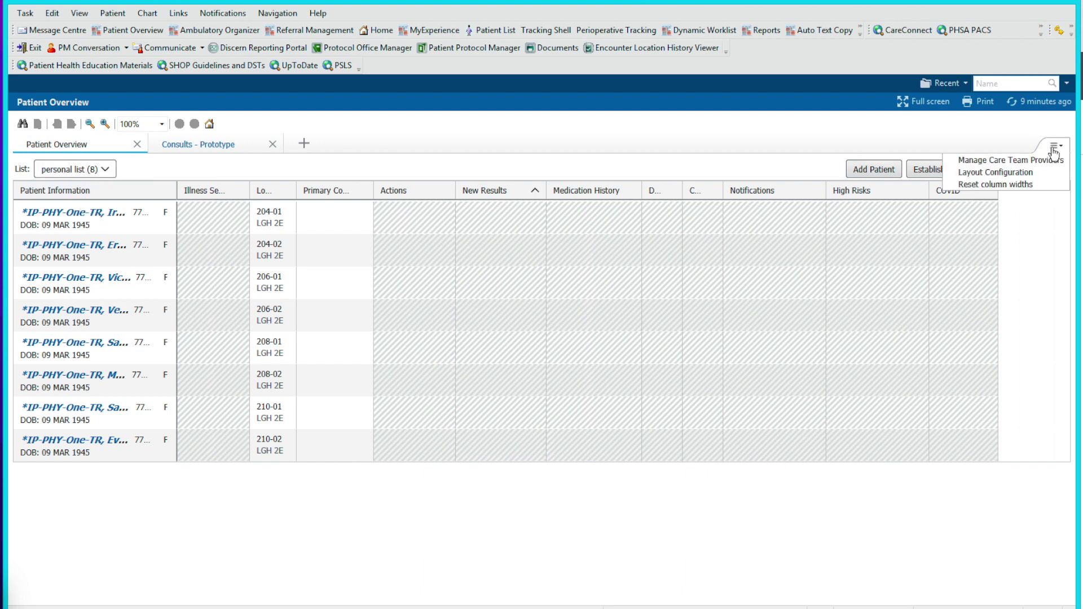
In Layout Configuration, untick the Primary Contact and Medication History columns
click(1023, 174)
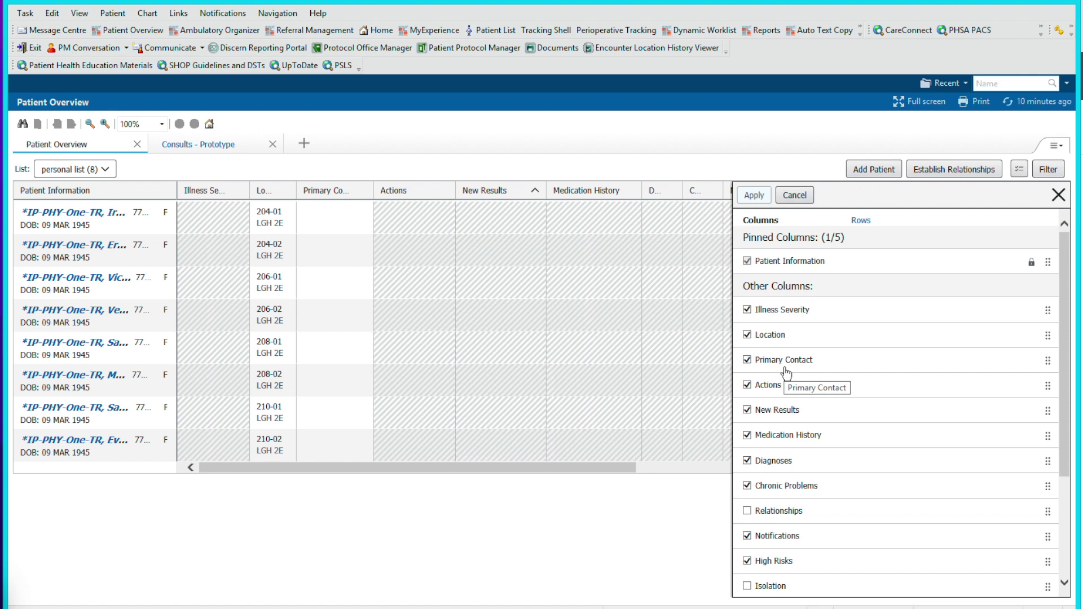
click(747, 361)
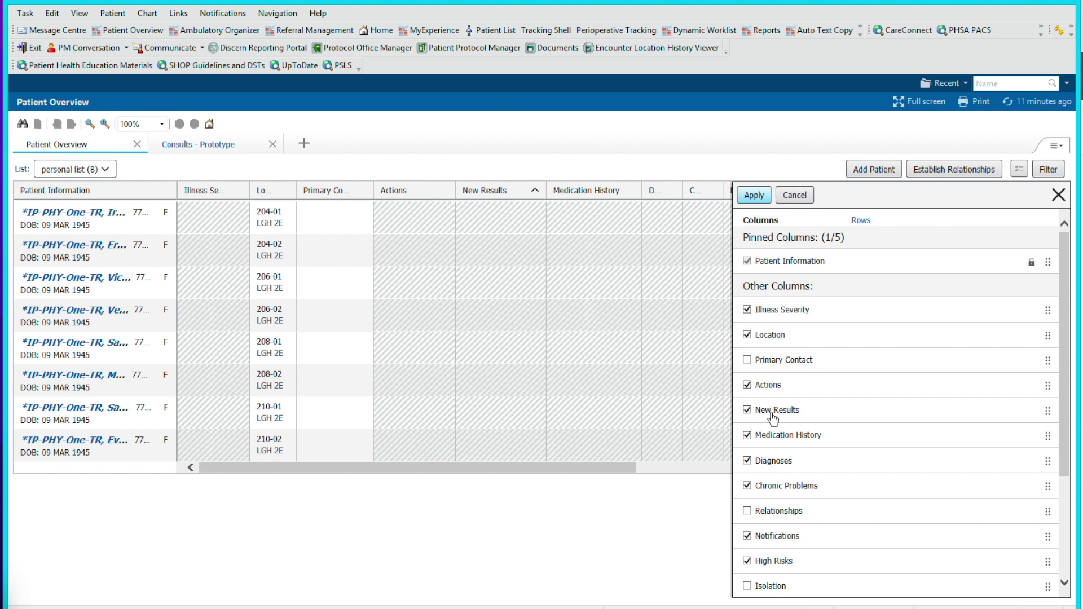
click(748, 439)
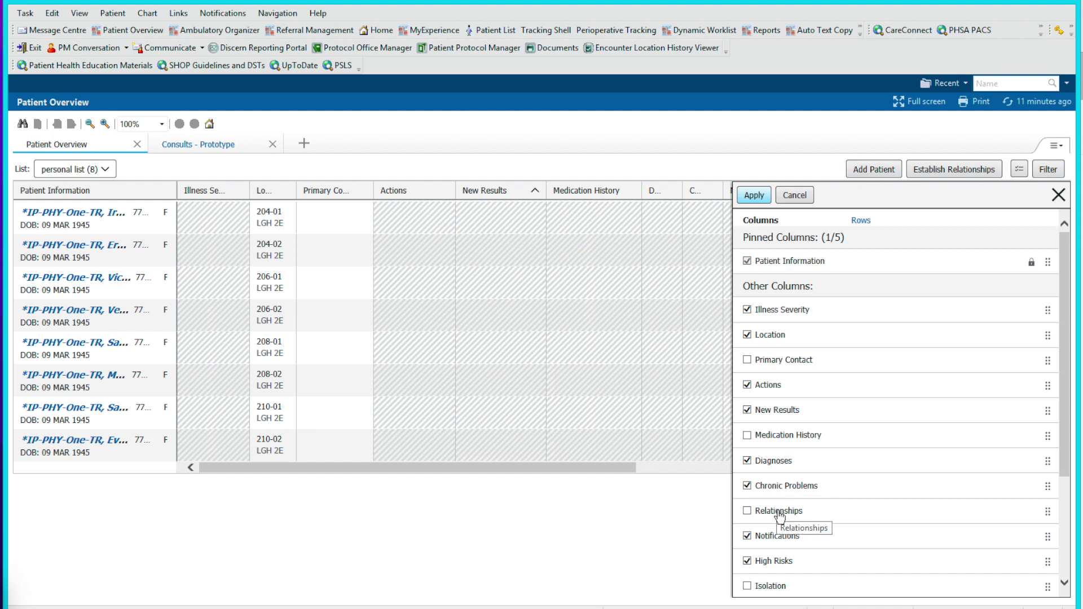
Untick the High Risks and COVID columns and apply the new column layout
scroll(779, 515, down, 3)
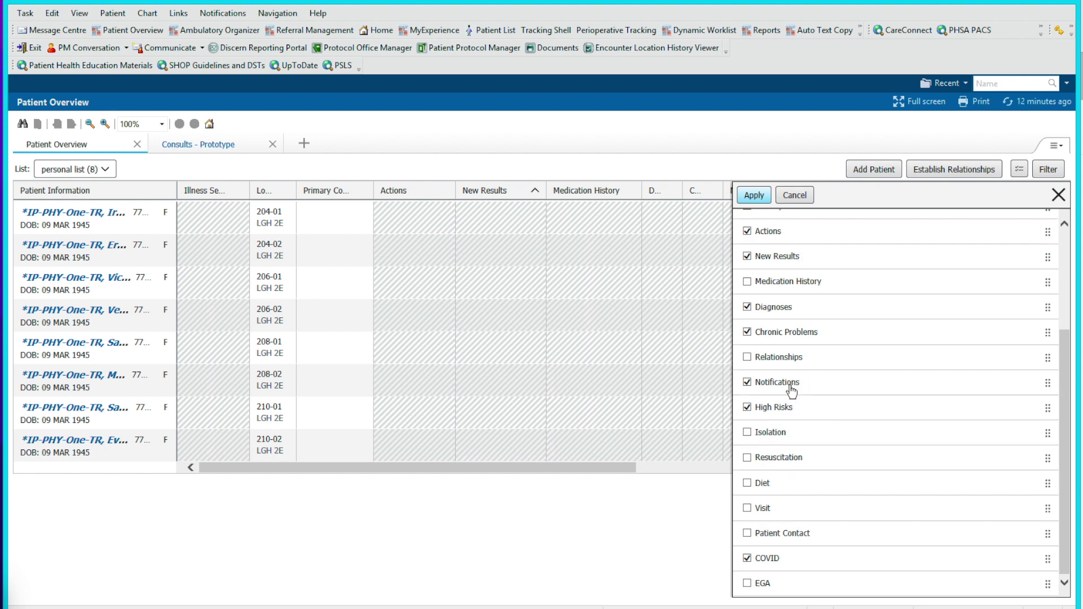
click(748, 407)
click(747, 558)
scroll(867, 394, up, 2)
scroll(867, 393, up, 1)
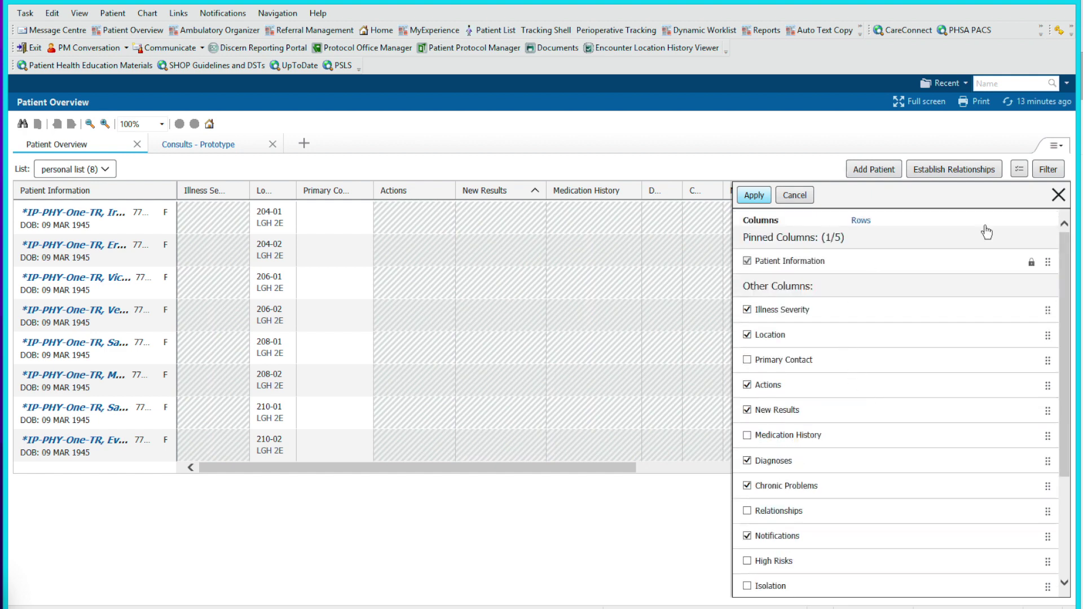
click(753, 195)
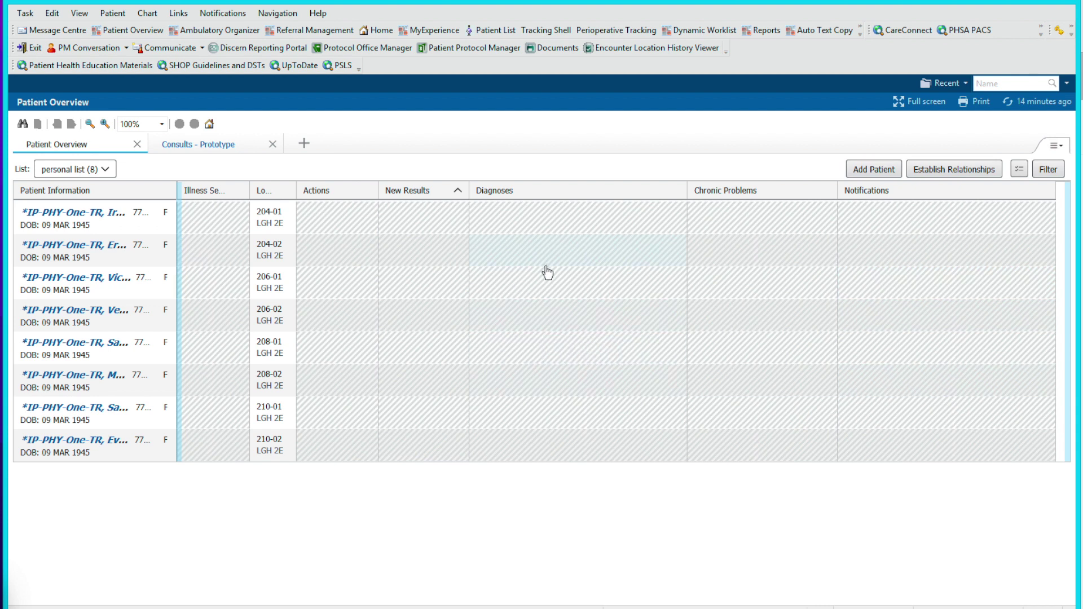
Set a Consulting Provider relationship for all eight patients on the personal list
click(959, 170)
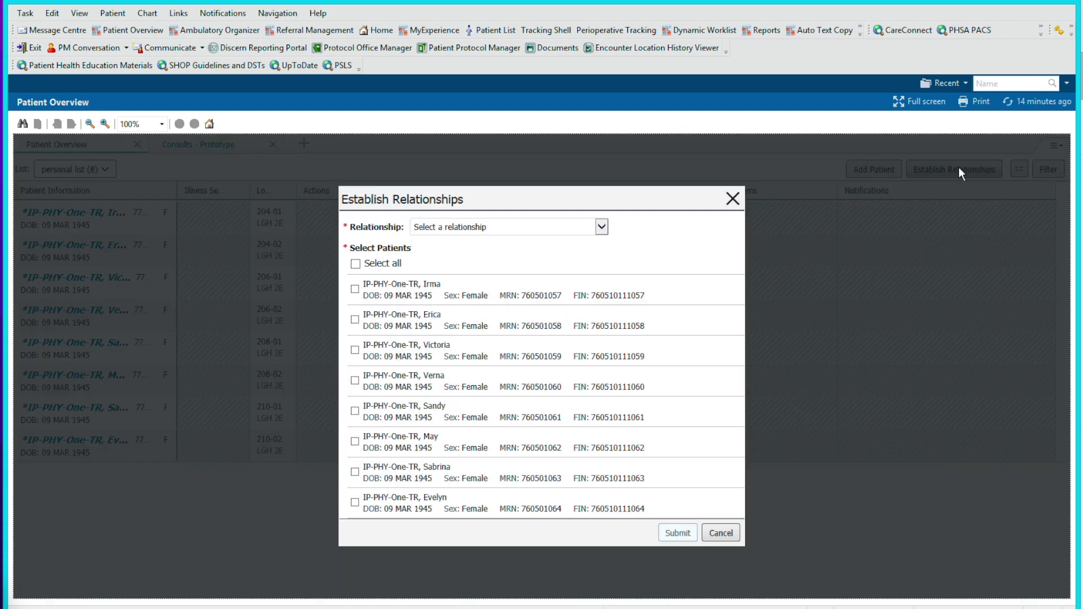
click(602, 226)
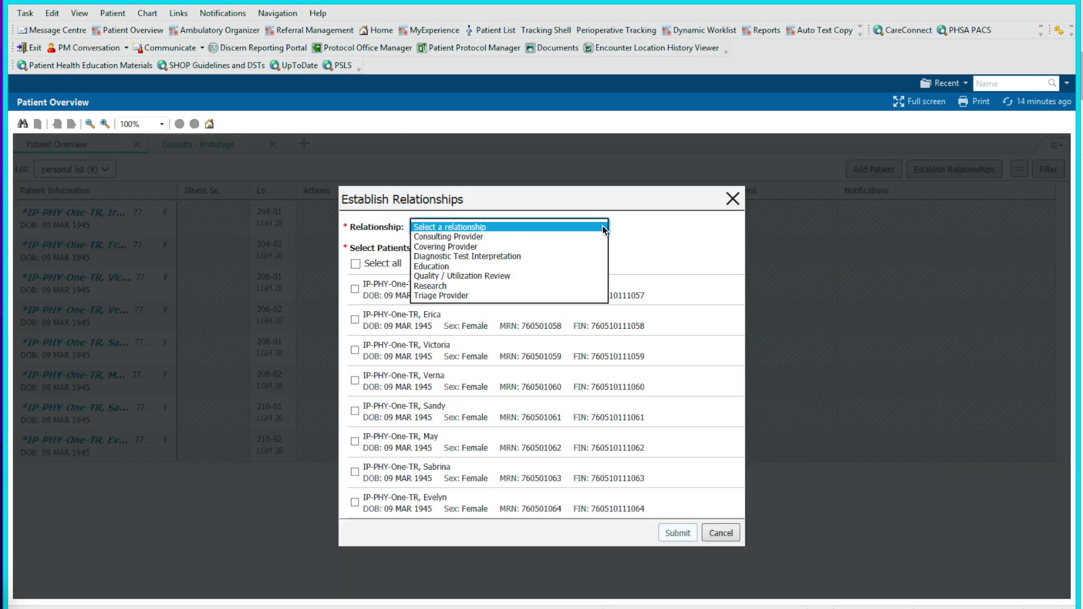
click(546, 238)
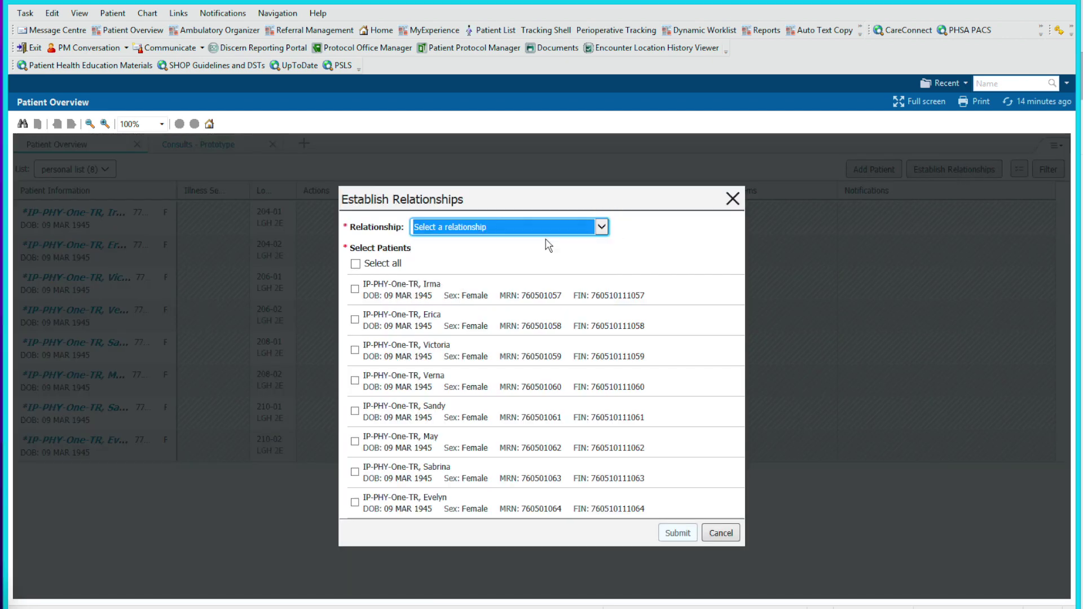
click(356, 269)
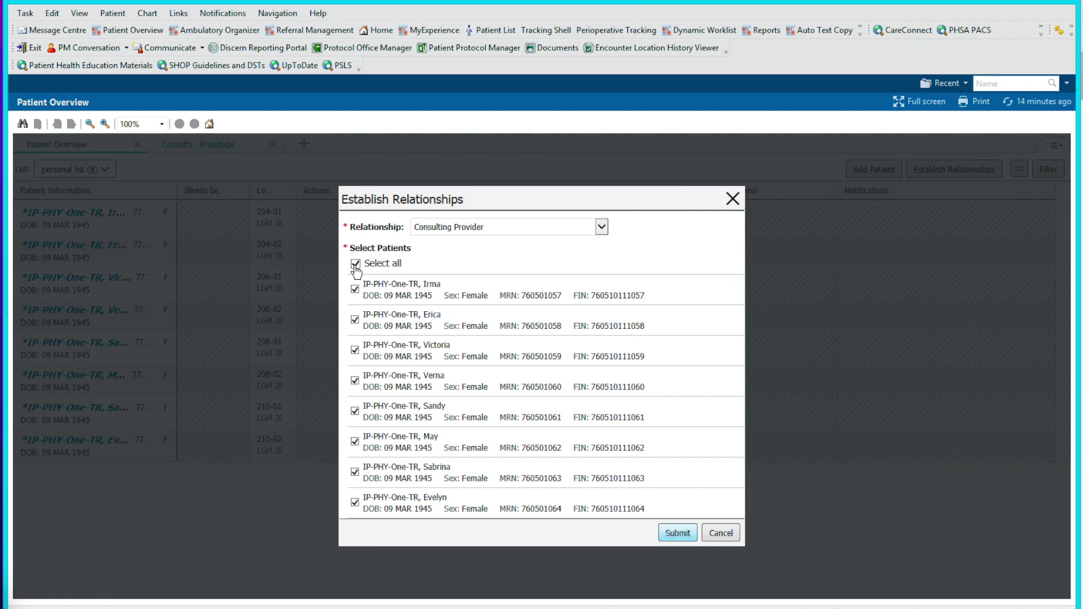
click(664, 526)
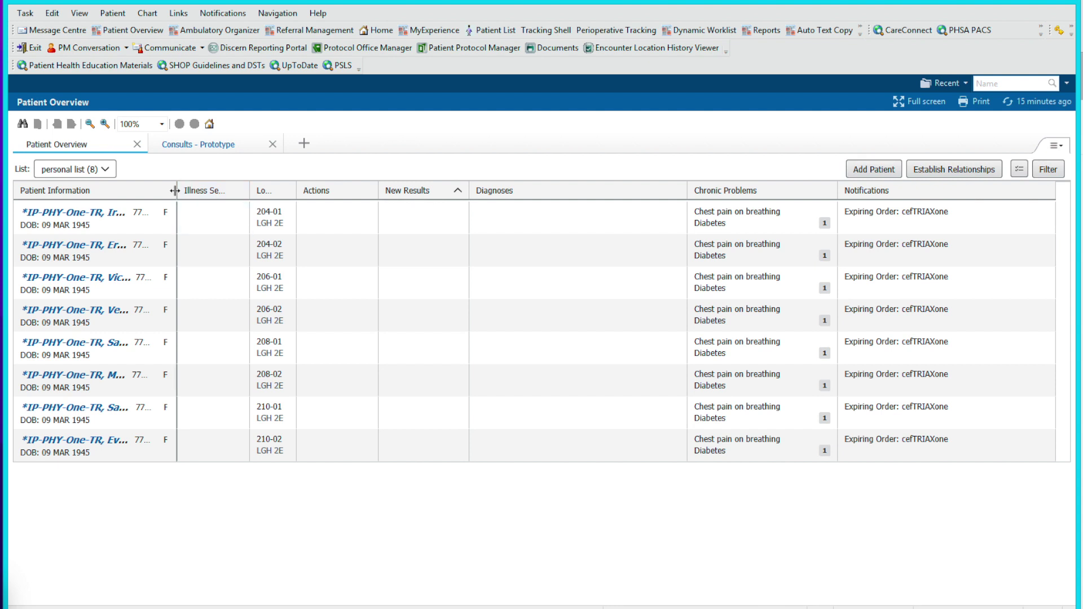
Widen the Patient Information column and set bed 204-01's illness severity to Unstable
drag(176, 191, 222, 191)
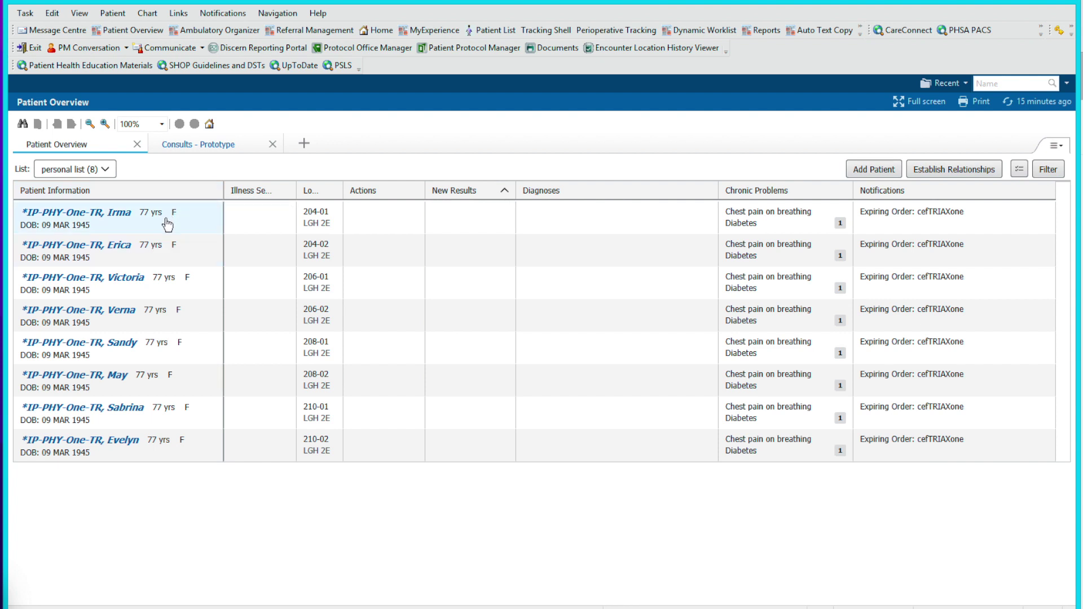
click(272, 225)
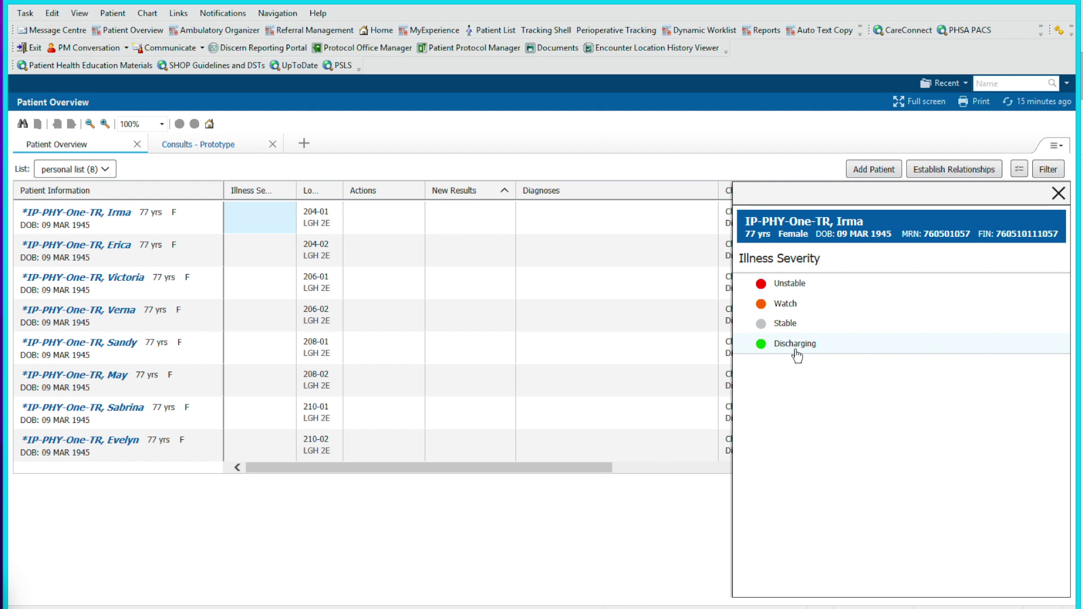
click(796, 288)
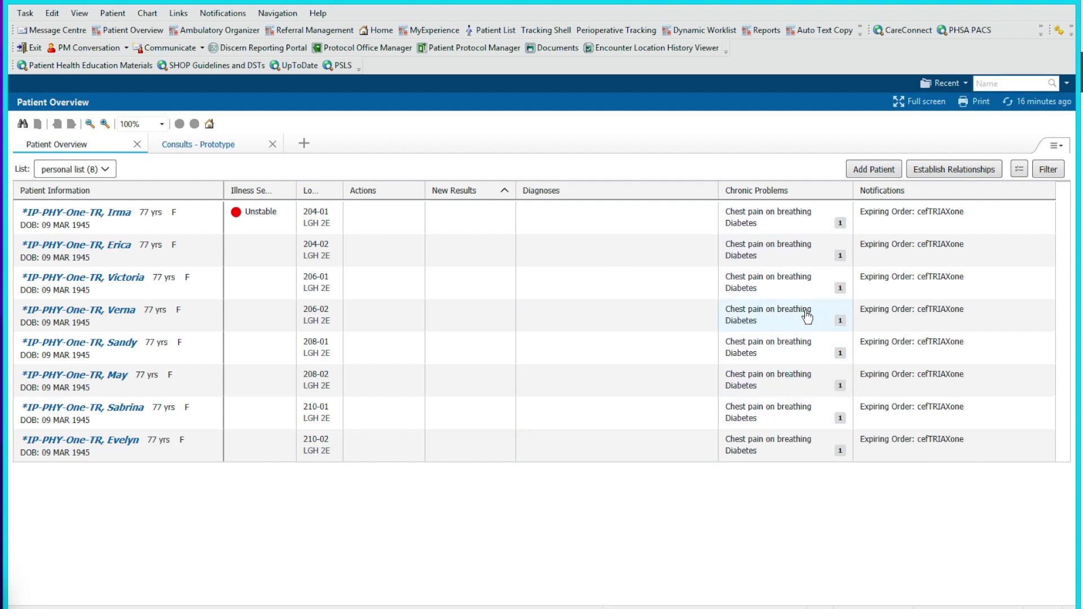
Review the 204-01 patient's chronic problems details, then close them
click(840, 224)
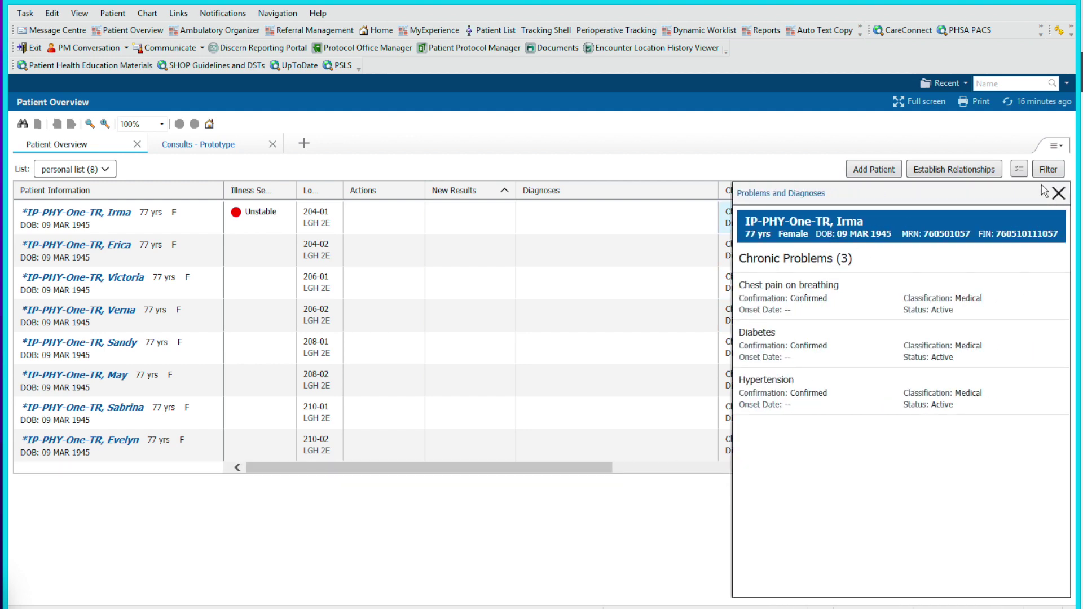
click(1058, 193)
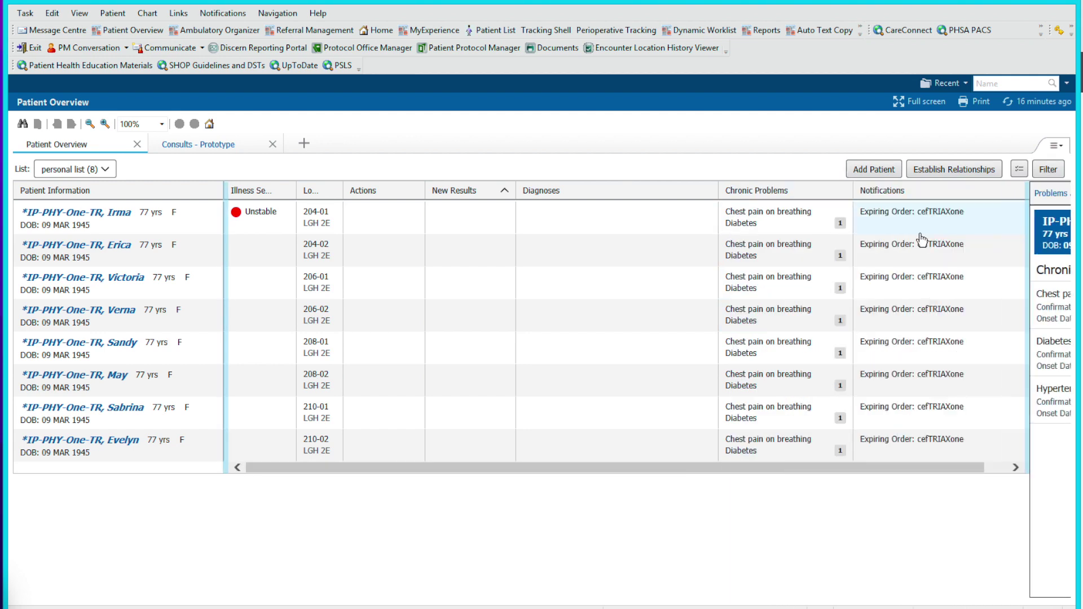
click(841, 224)
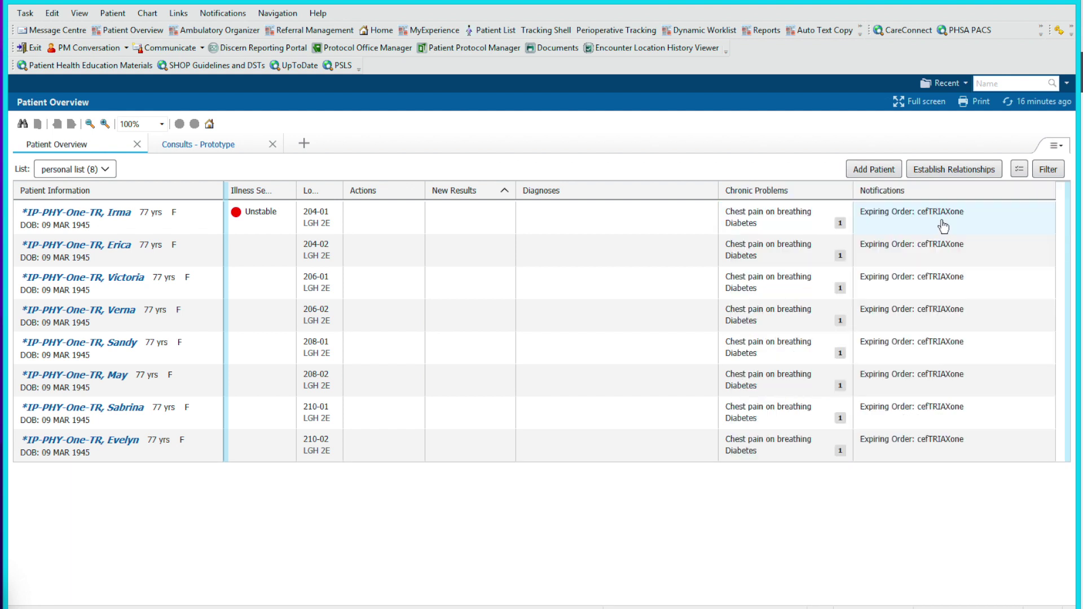
Check the expiring cefTRIAXone order notification, then open the 204-01 patient's summary
click(904, 217)
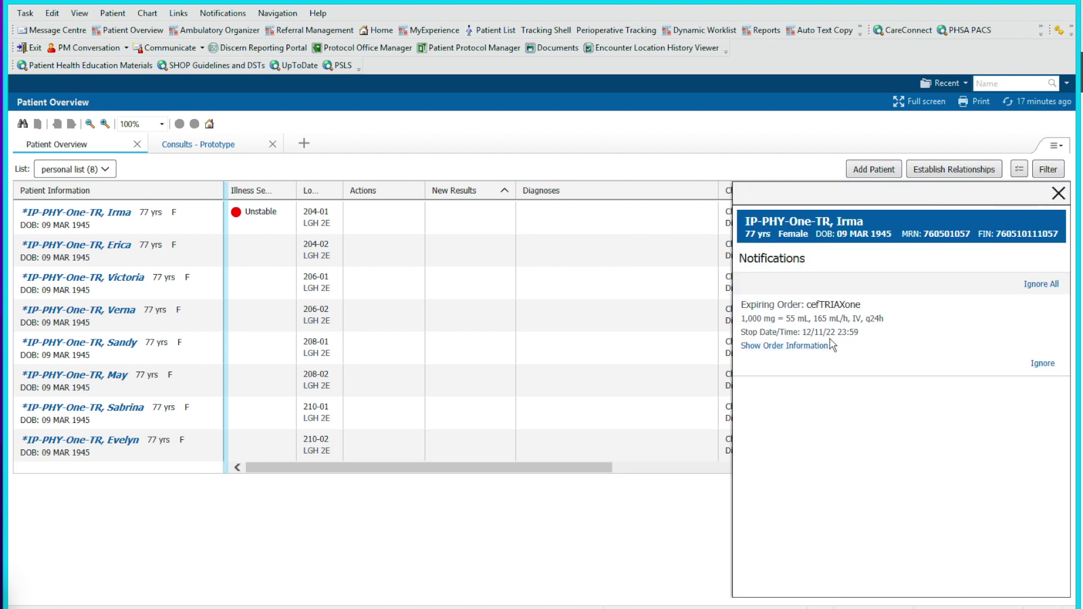
click(1058, 193)
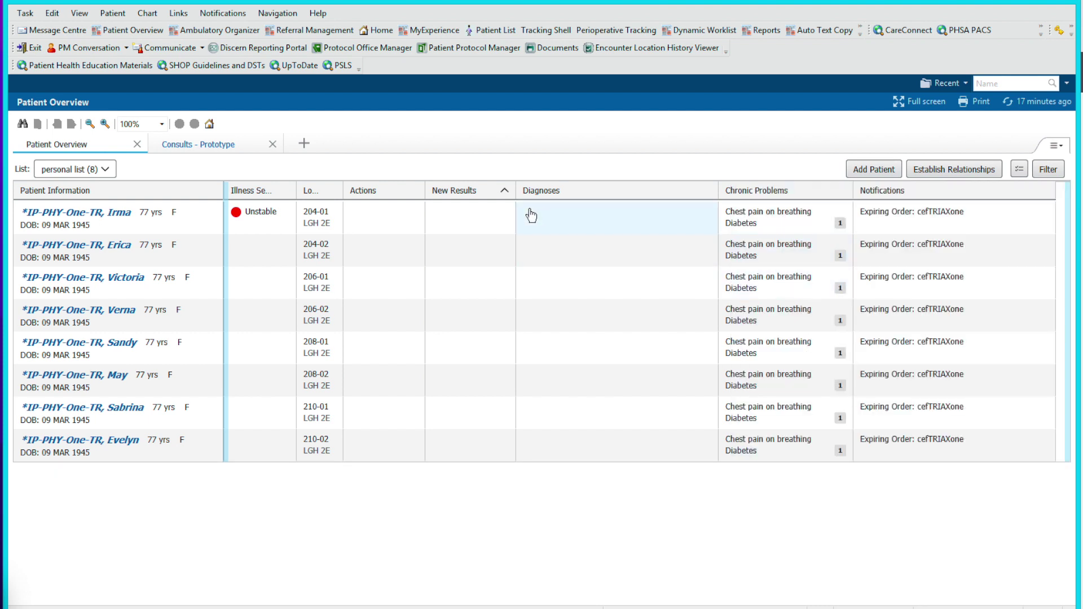
click(204, 228)
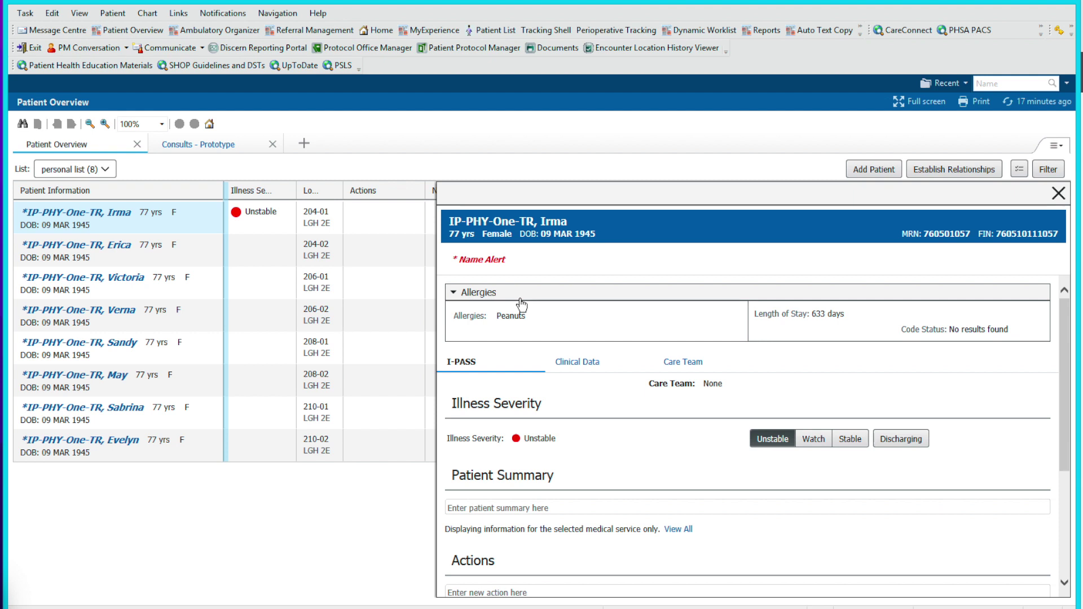
Scroll through the 204-01 patient's I-PASS sections, then show the Clinical Data vitals and labs
scroll(1064, 339, down, 1)
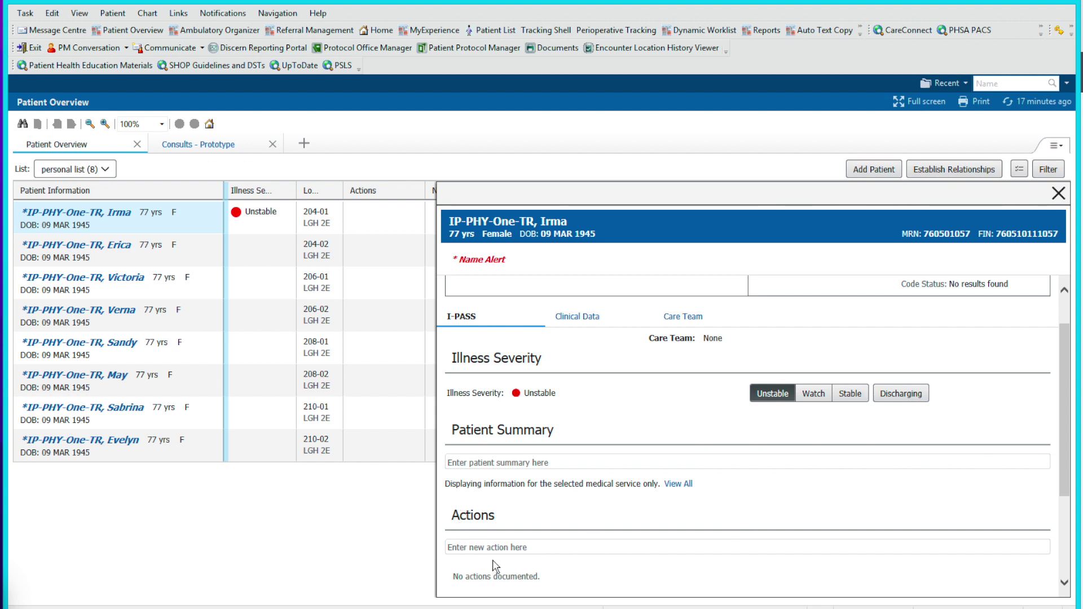
drag(1064, 349, 1066, 430)
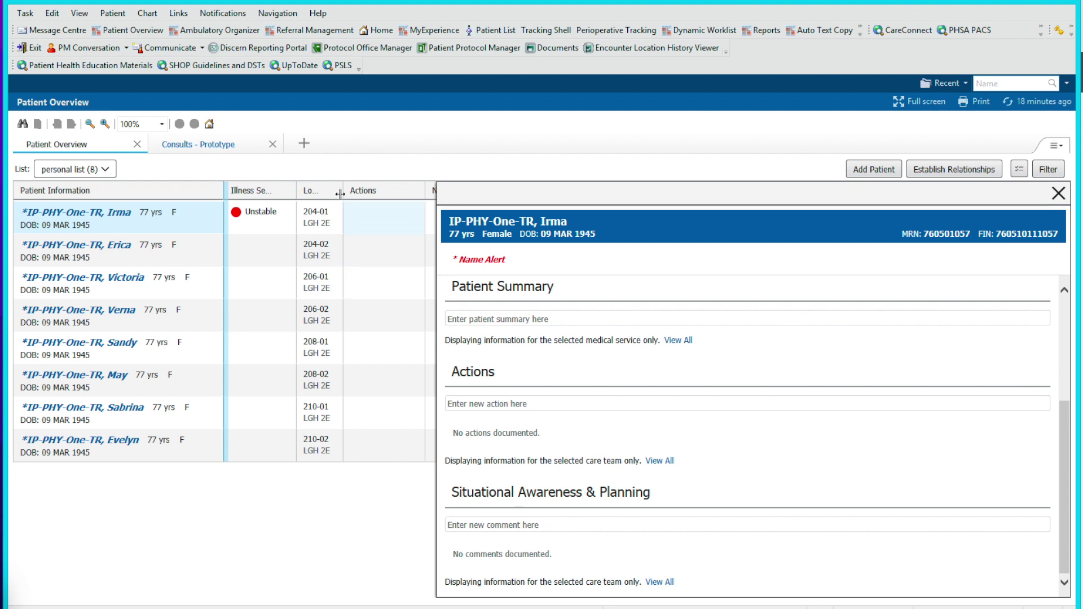
click(1066, 468)
drag(1066, 468, 1058, 367)
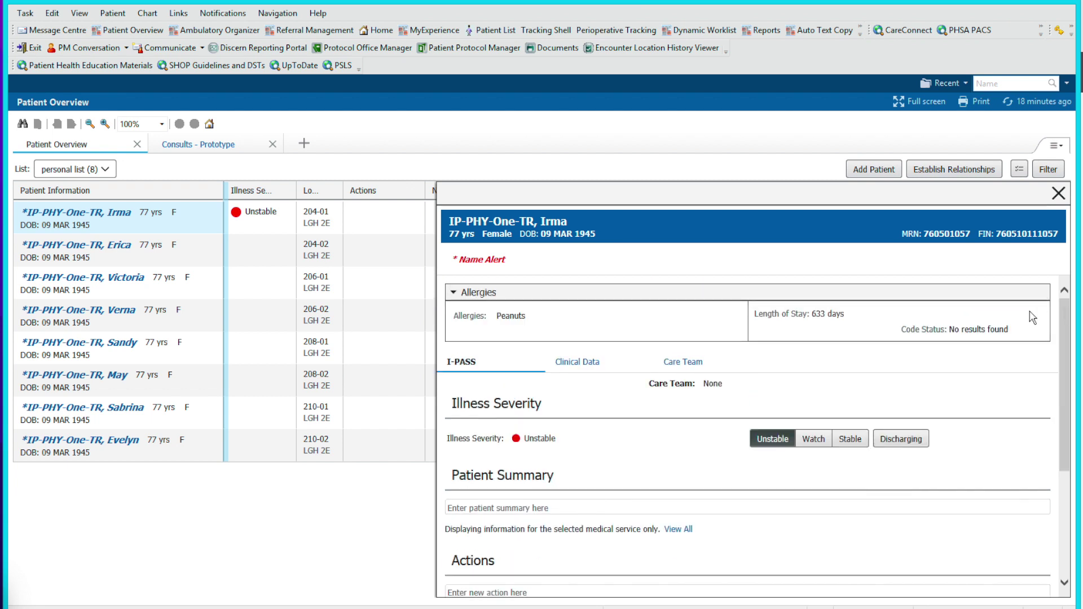
click(595, 364)
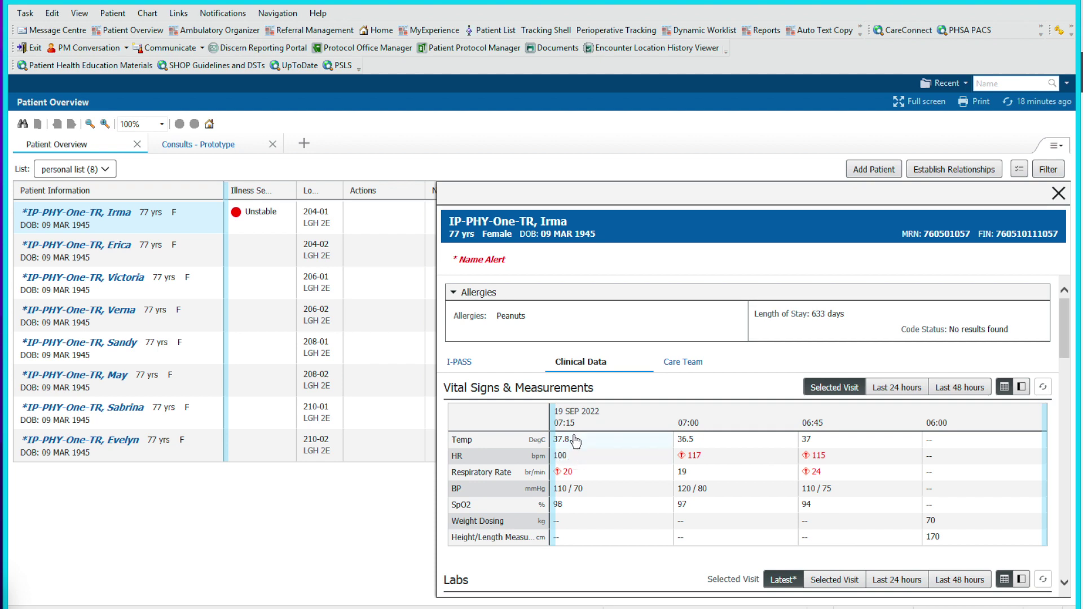
View the patient's Care Team, return to I-PASS, and close the detail panel
drag(1067, 332, 1075, 283)
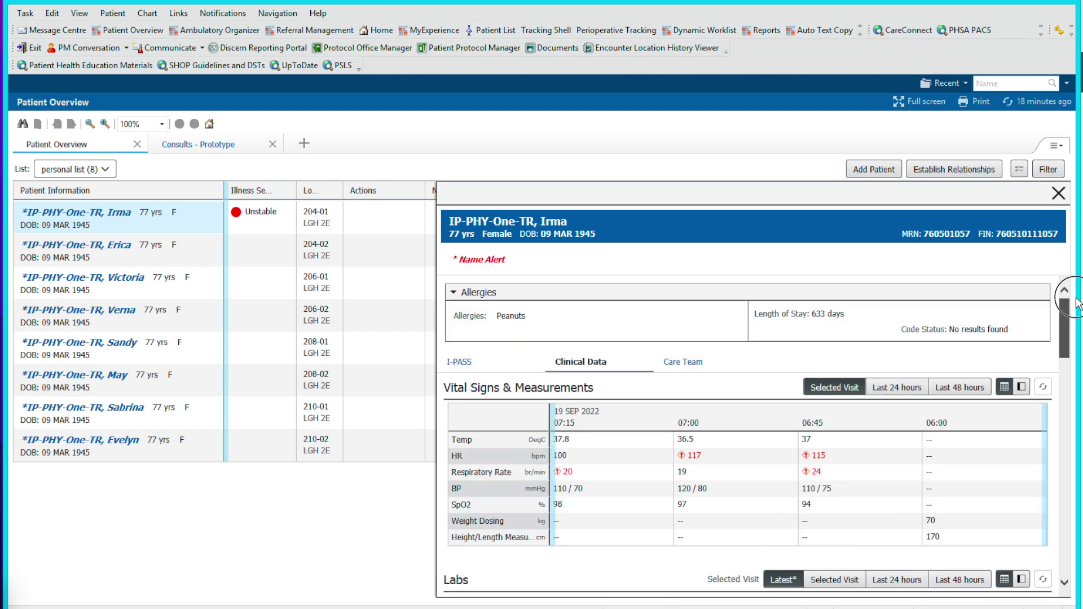
click(698, 375)
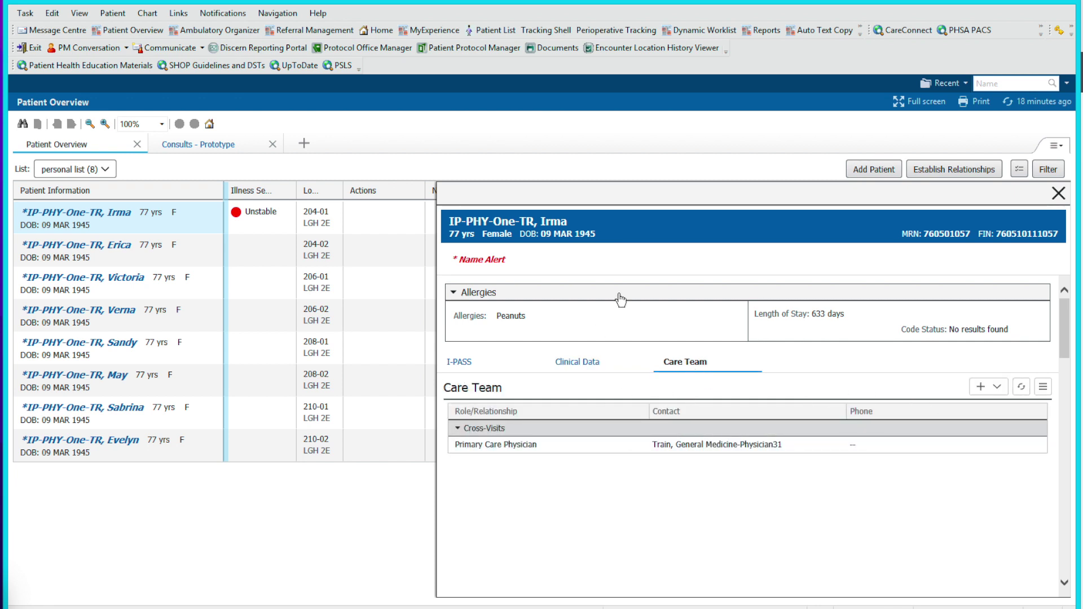
click(530, 364)
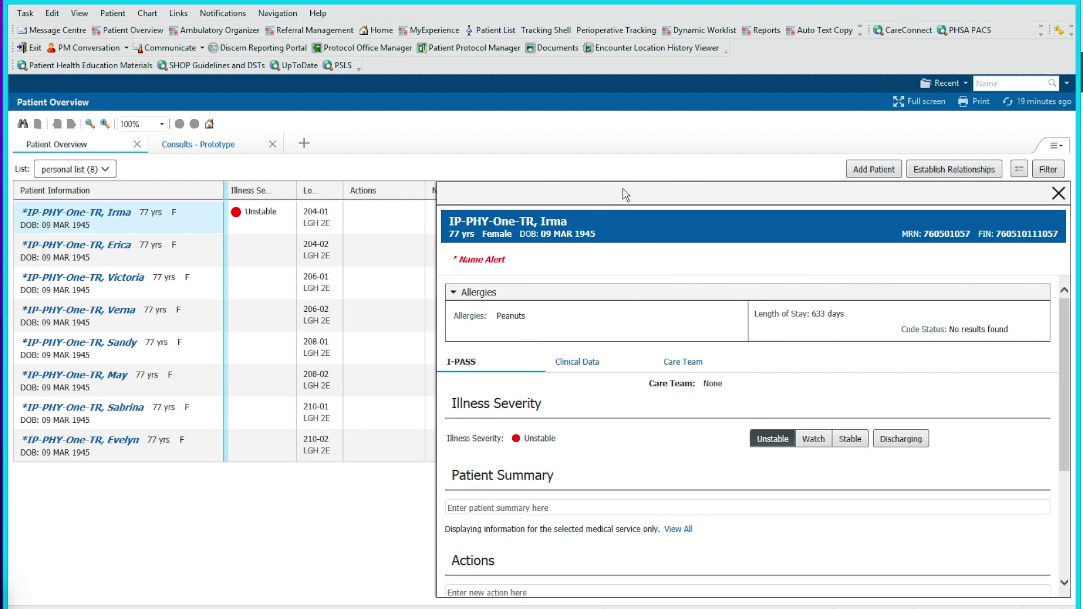
click(1056, 194)
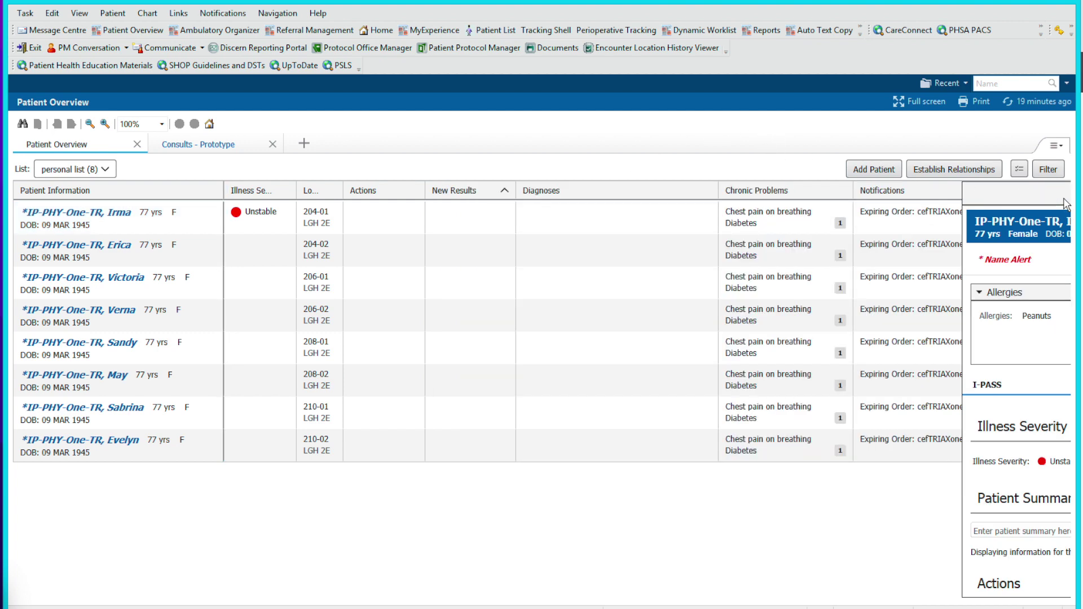
Select all eight patients and print a simplified Physician Handoff, reviewing and closing the preview
click(1020, 172)
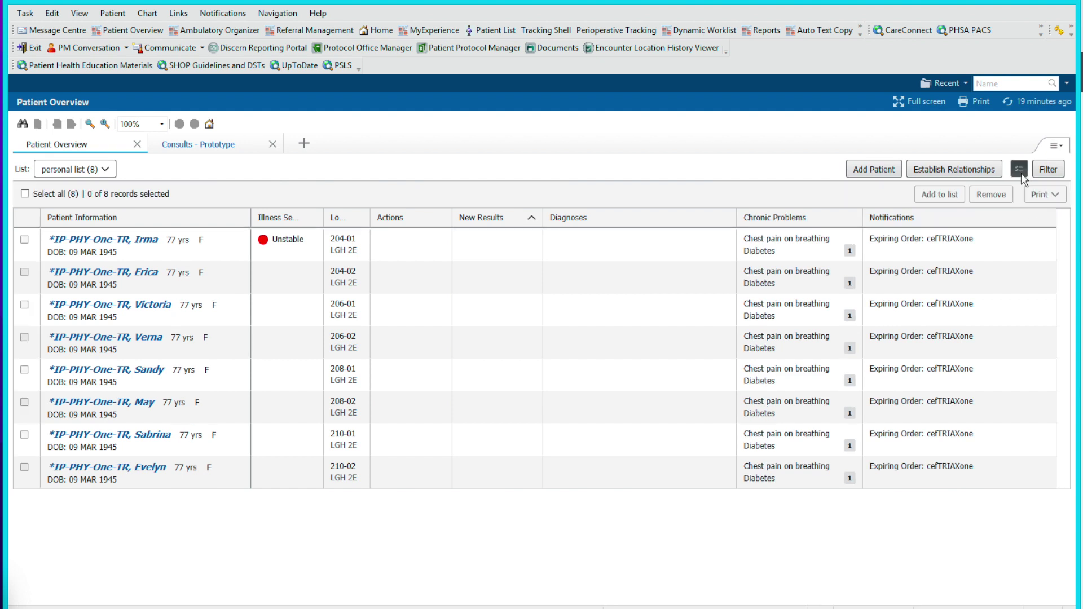
click(25, 193)
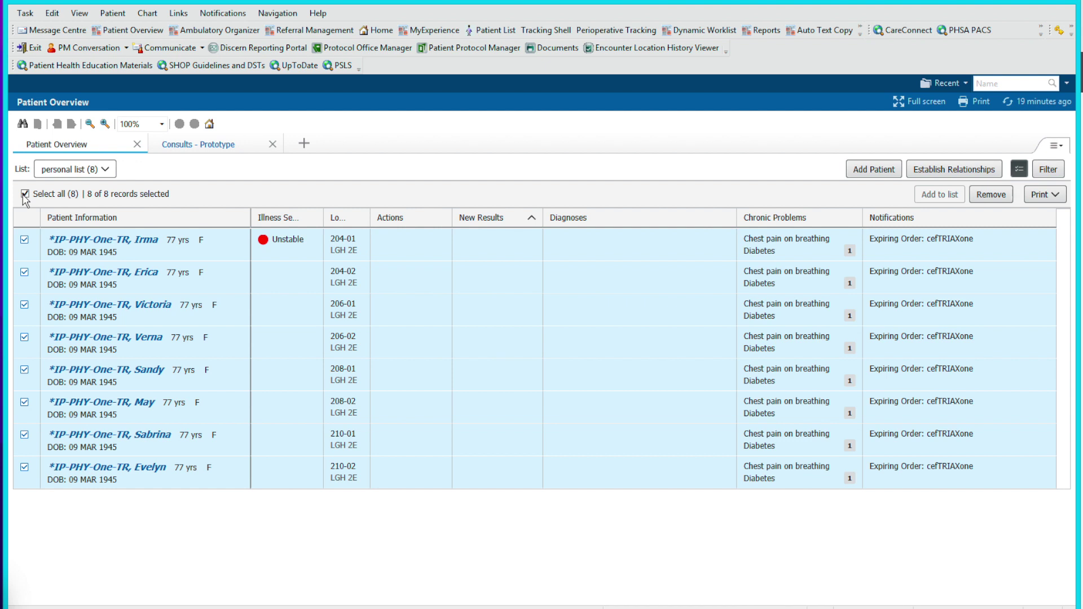
click(1043, 195)
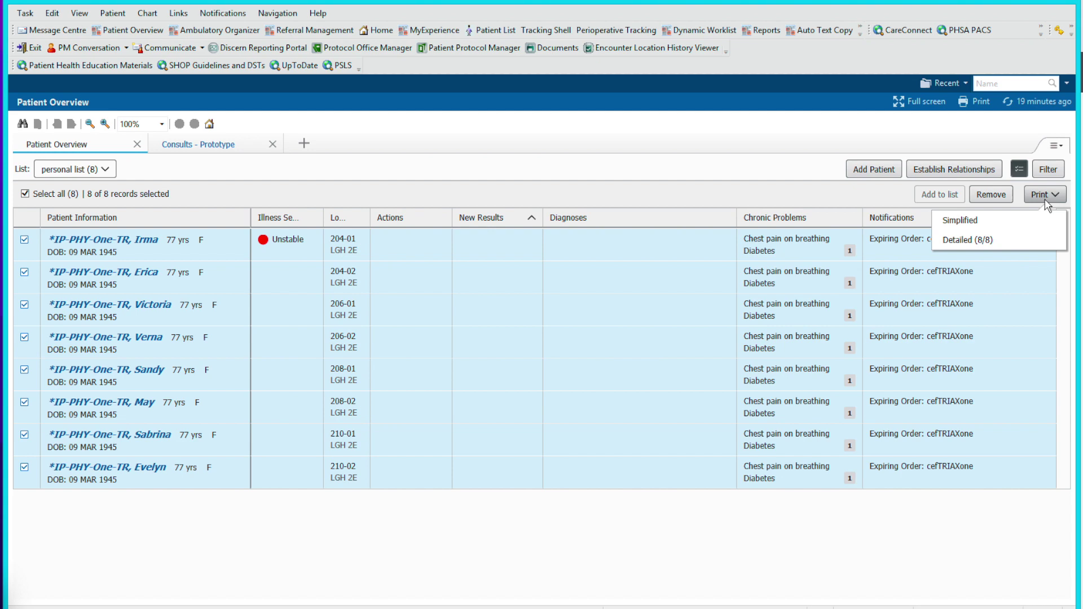
click(1023, 225)
drag(579, 407, 826, 608)
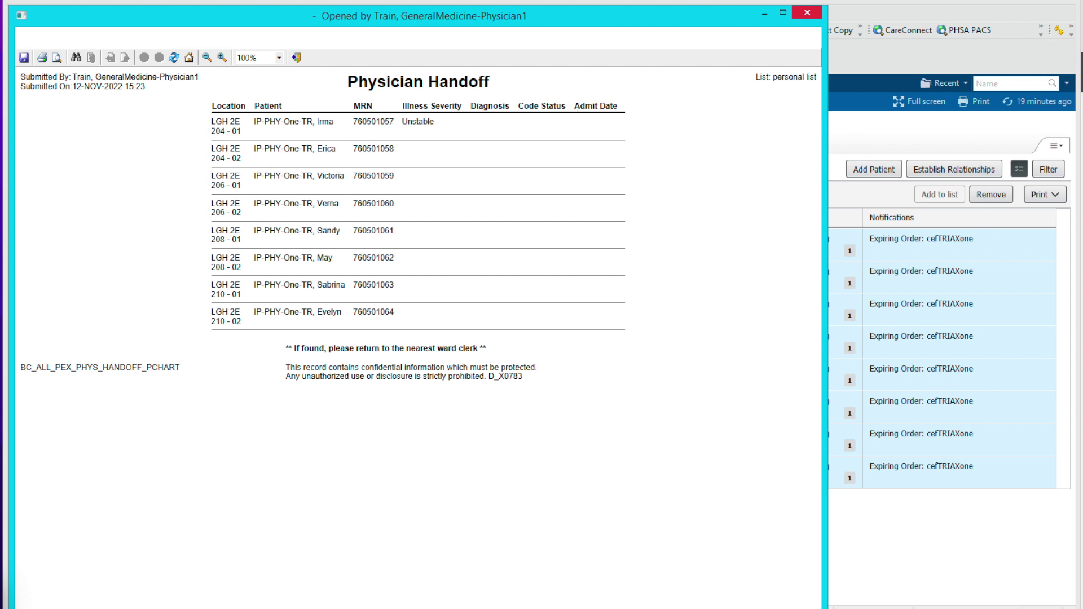
click(815, 9)
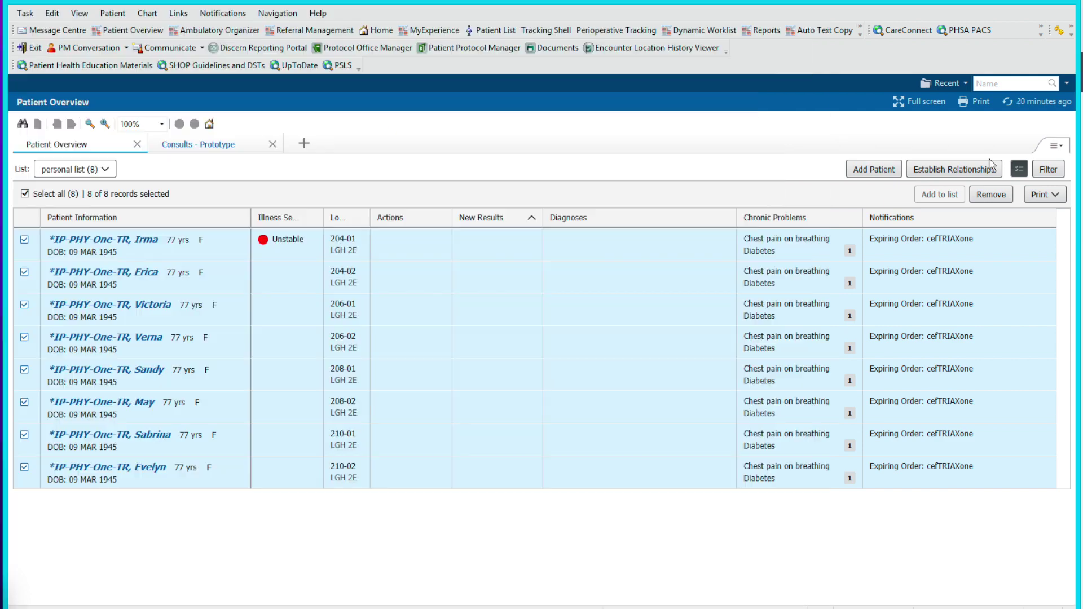
Print the detailed Physician Handoff for all 8 patients, enlarge it for review, then close it
click(1061, 198)
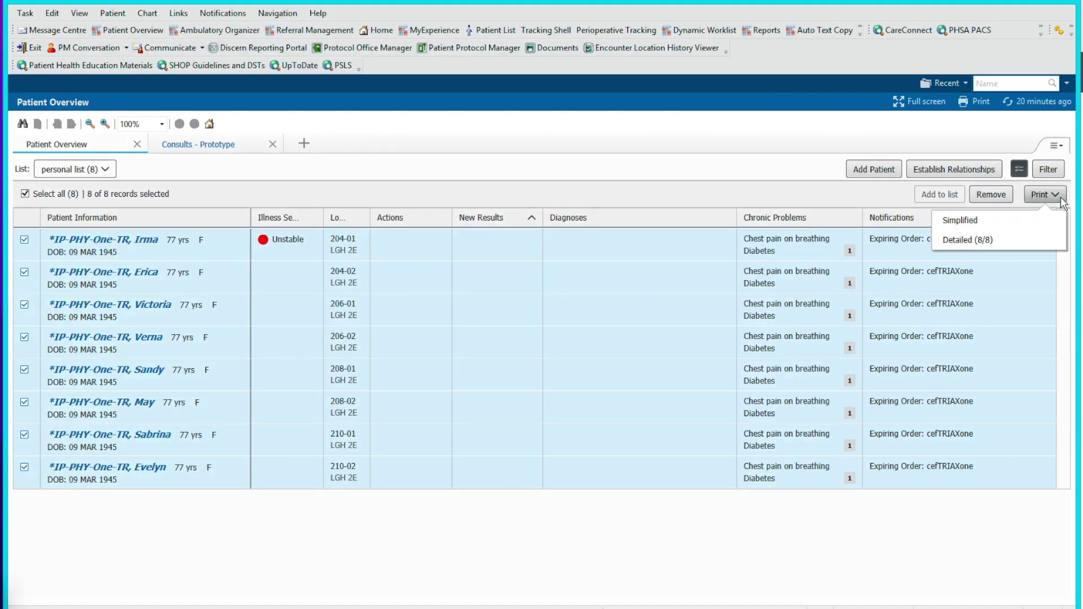
click(1000, 243)
drag(578, 406, 1031, 560)
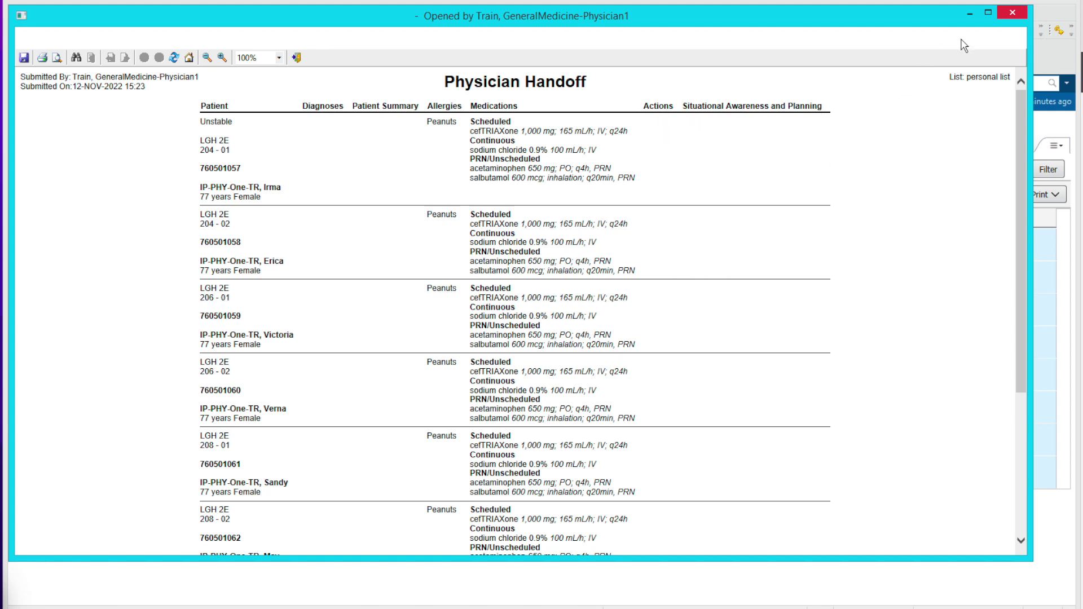
click(1013, 15)
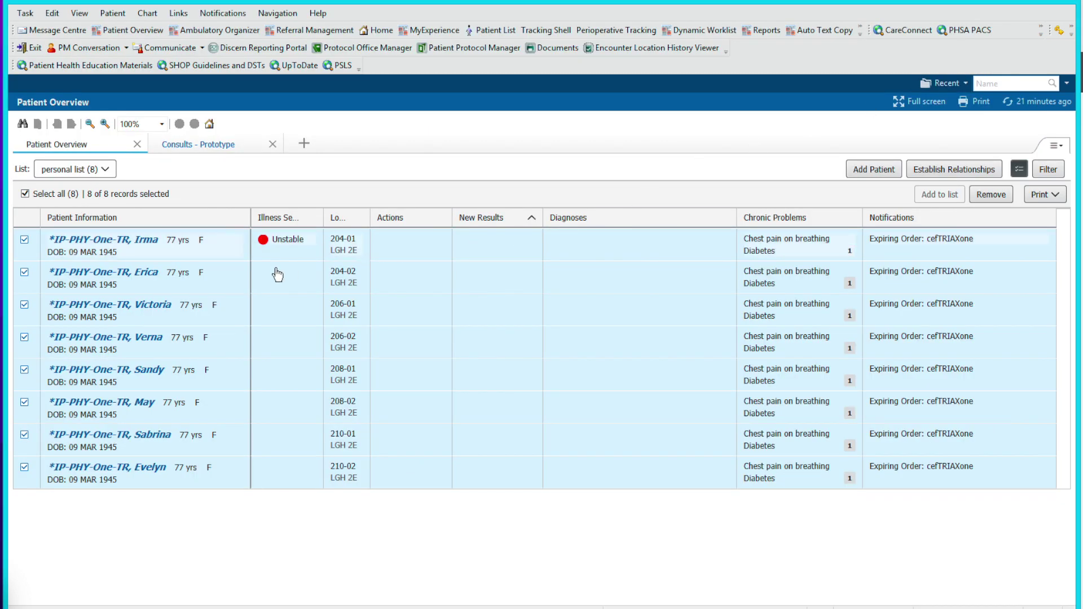
Open the bed 204-01 patient's chart in Provider View, then close it to return to the list
click(133, 244)
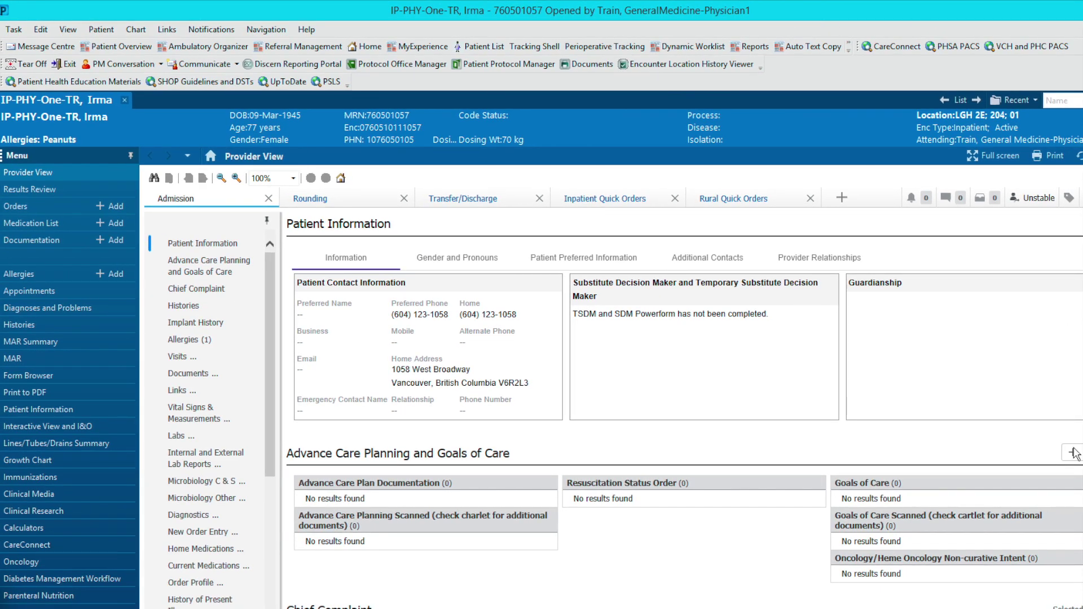
click(1073, 9)
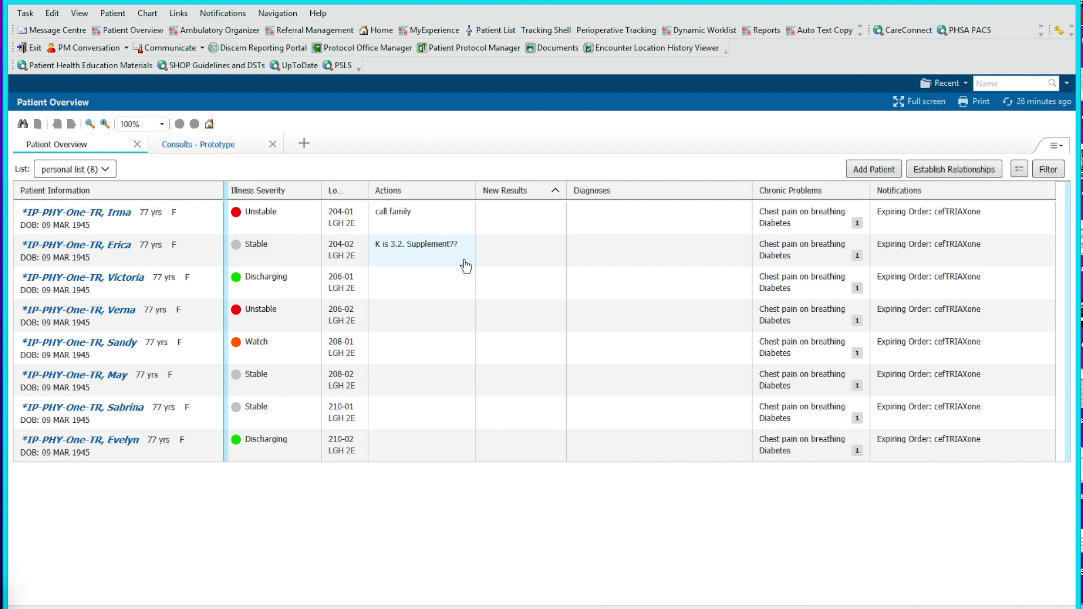
Launch Results Review for the bed 204-01 patient from the New Results cell's links
click(515, 224)
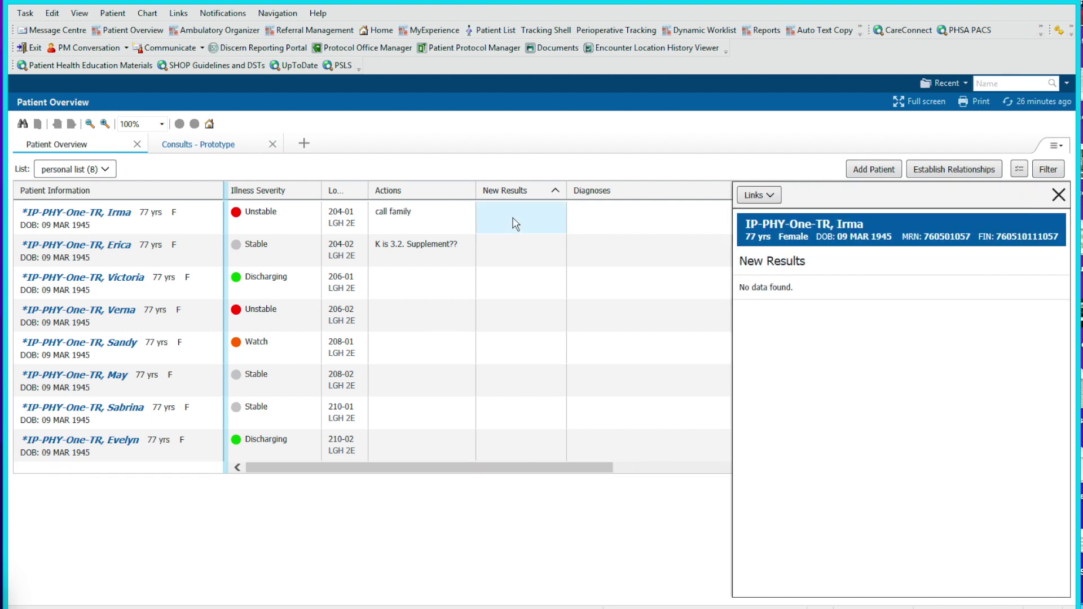
click(769, 196)
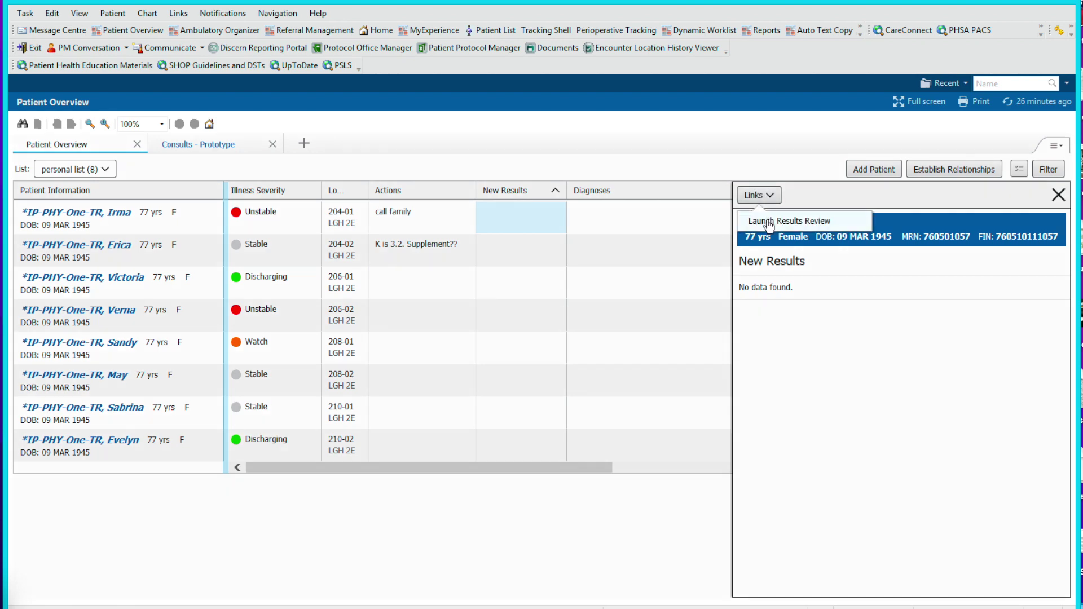
click(768, 222)
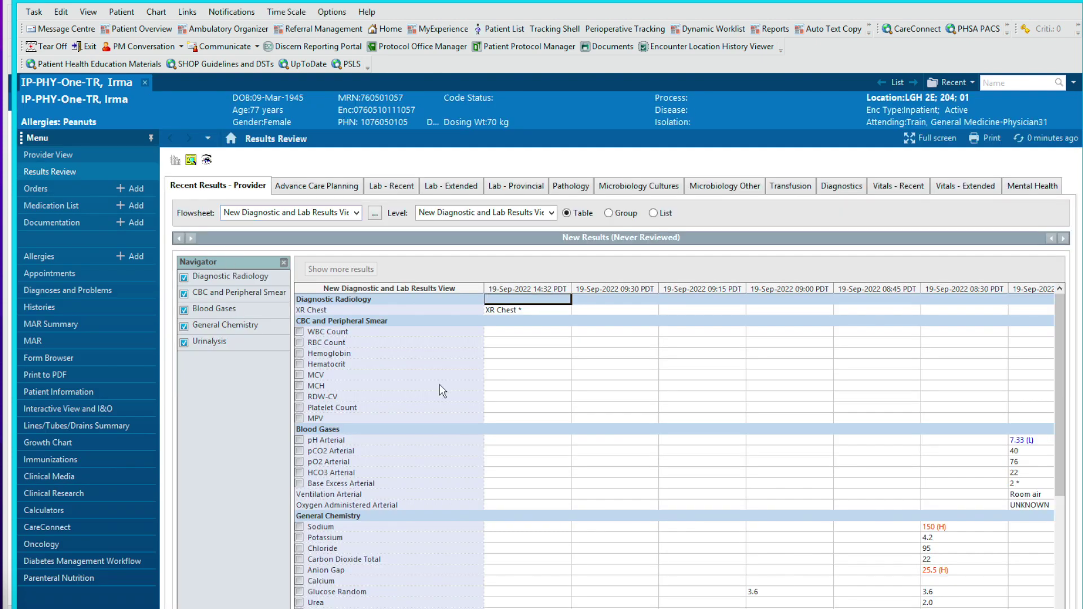
Mark the patient's new results as reviewed and refresh to show No Results Found
scroll(507, 406, down, 3)
scroll(702, 446, down, 2)
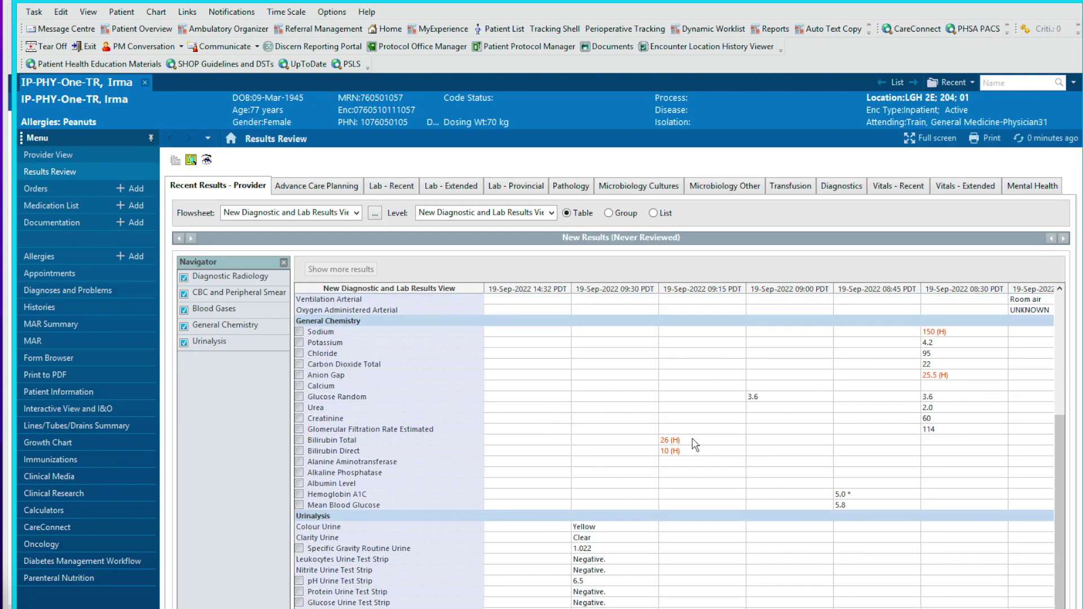
scroll(695, 445, up, 5)
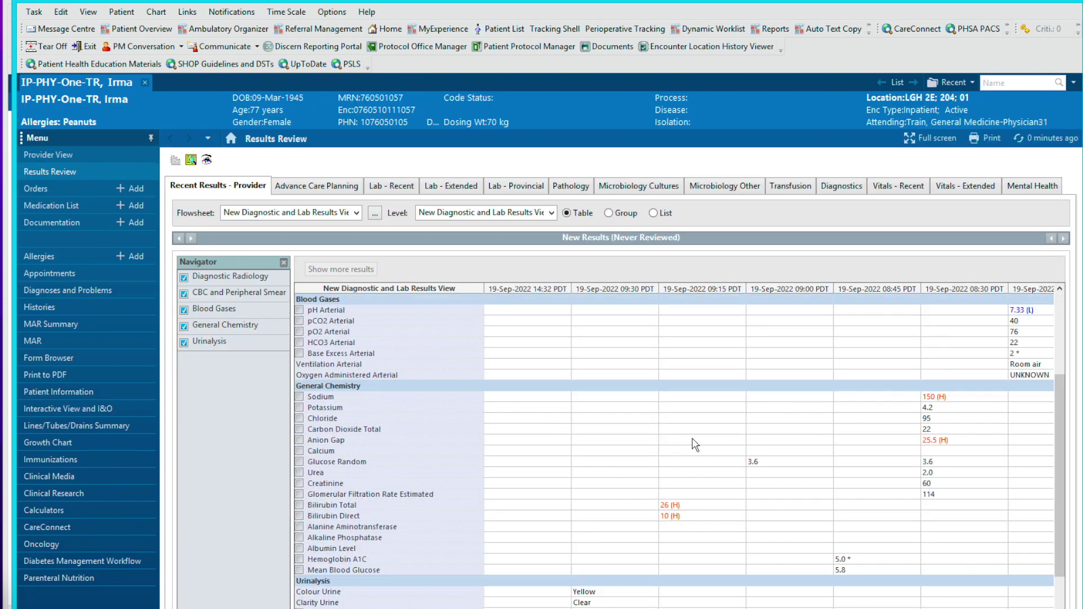
click(208, 160)
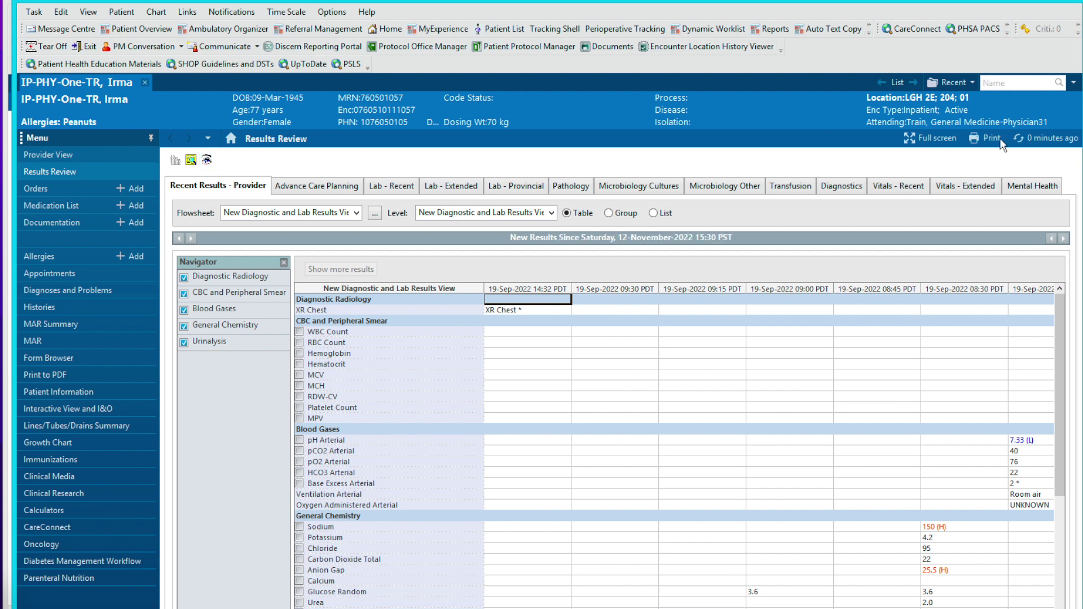
click(1027, 140)
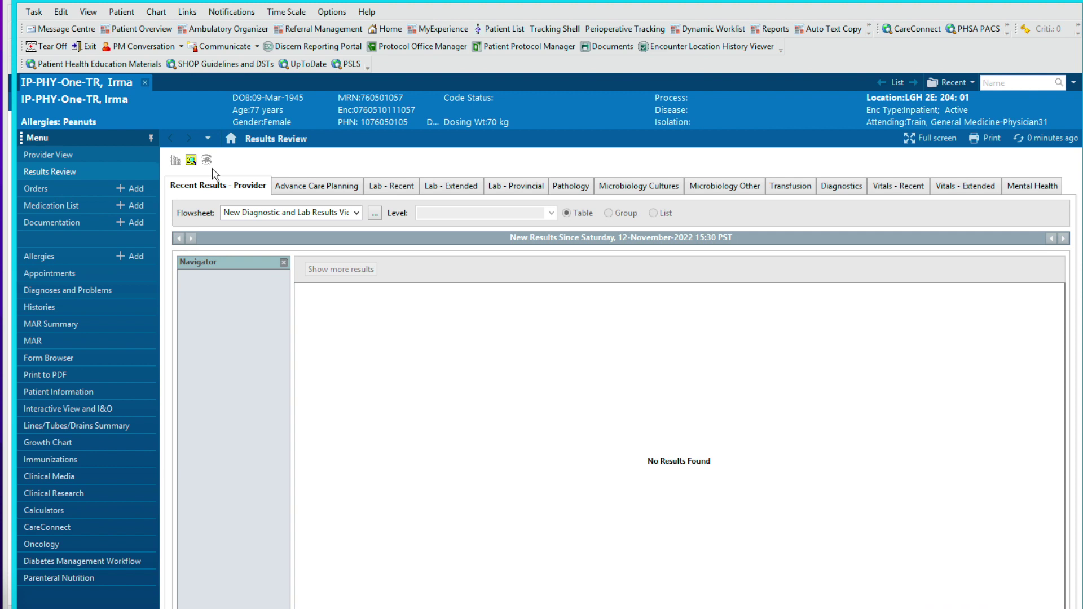